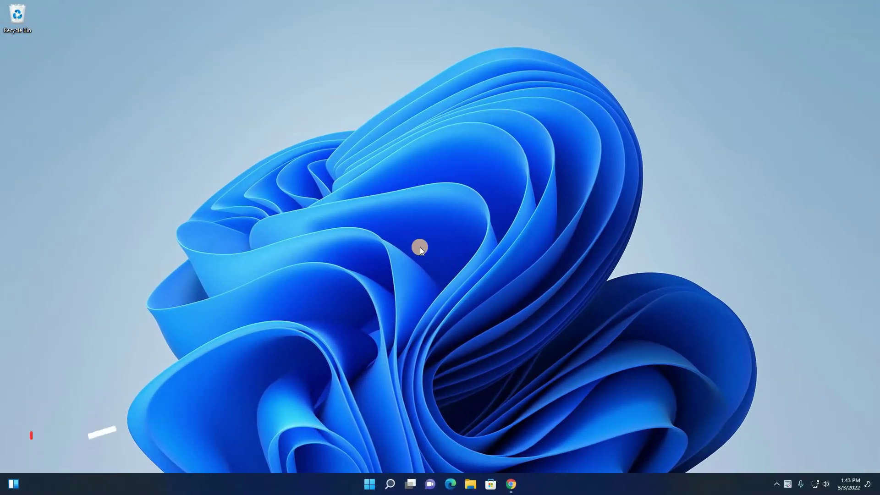
Restore the Chrome window showing the Google results for 'OBS' from the taskbar
left_click(511, 484)
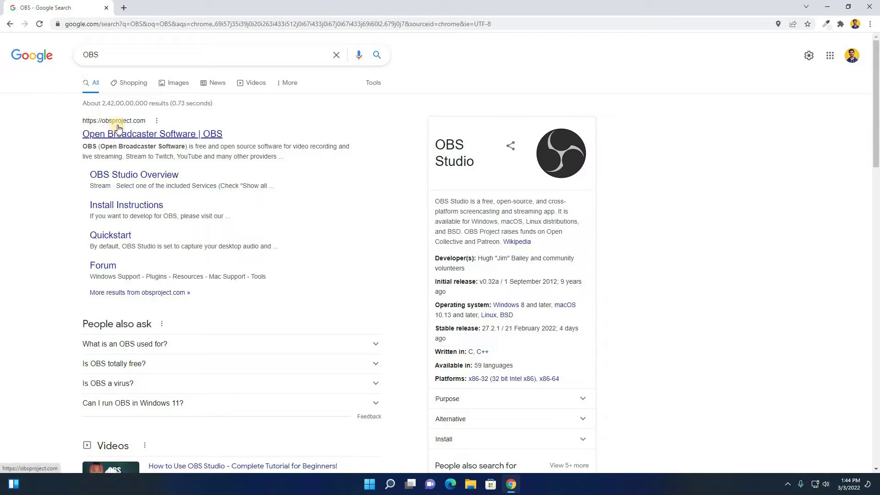
Download OBS-Studio-27.2.3-Full-Installer-x64.exe from obsproject.com and show the downloaded file's options
left_click(193, 136)
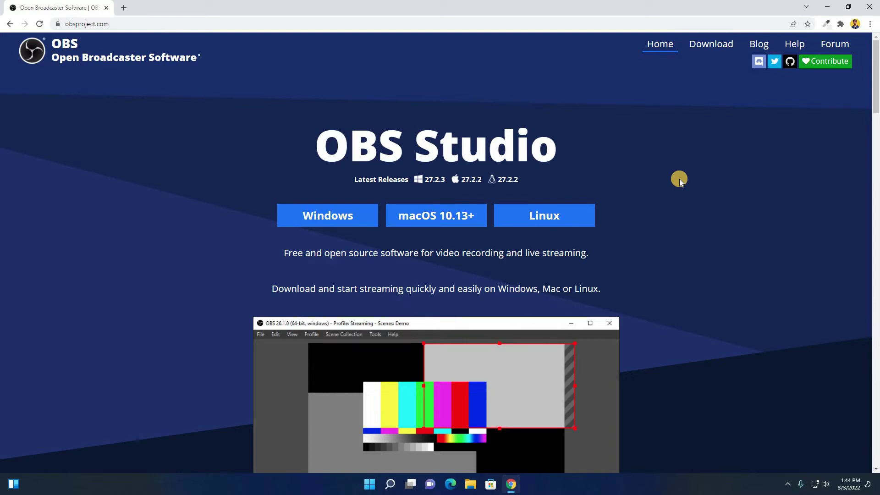
left_click(334, 215)
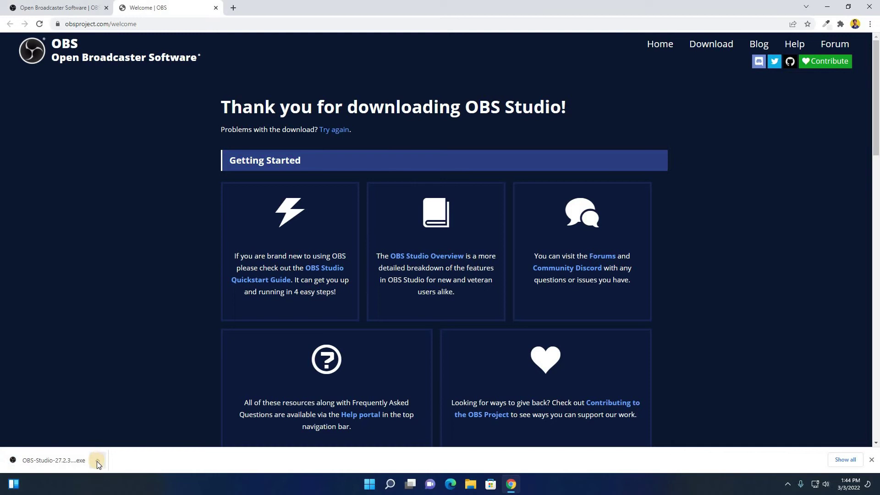
left_click(97, 461)
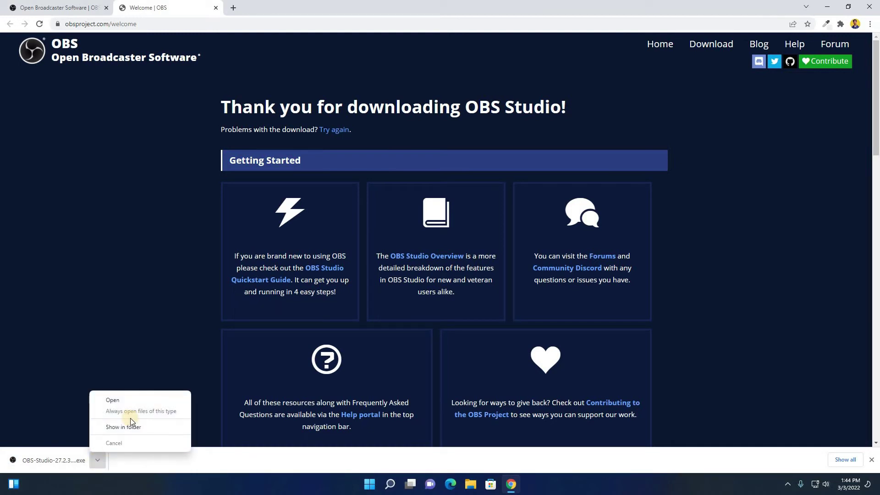
Run the downloaded installer and get past the welcome and licence pages
left_click(149, 398)
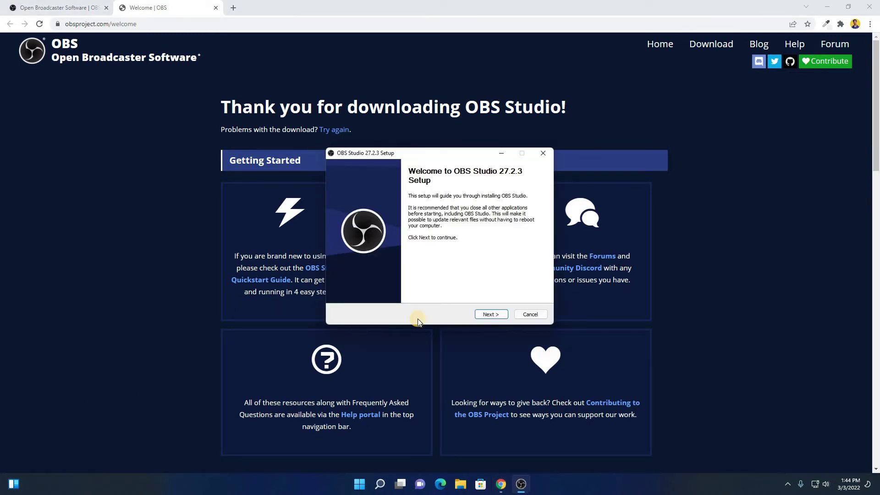
left_click(828, 7)
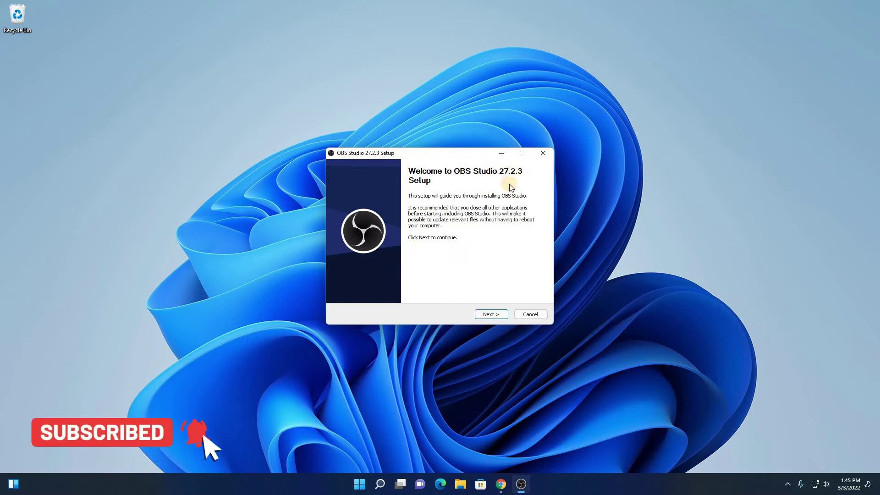
left_click(491, 315)
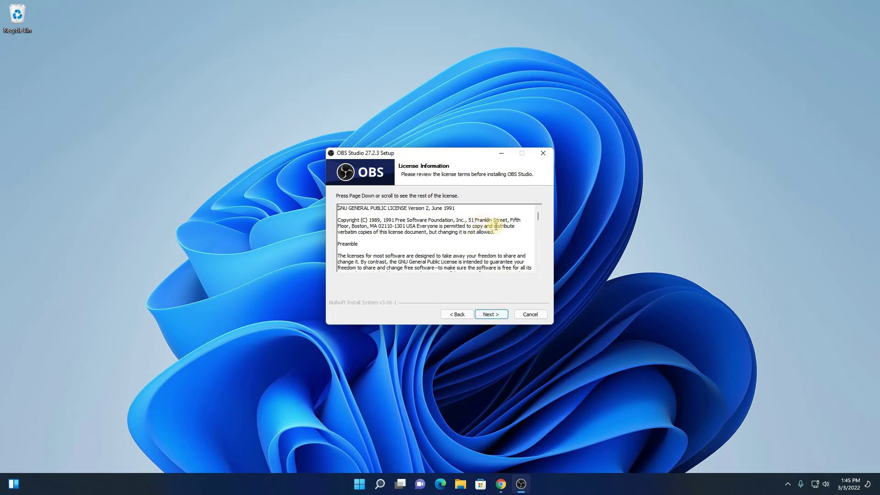
scroll(498, 227, "down", 10)
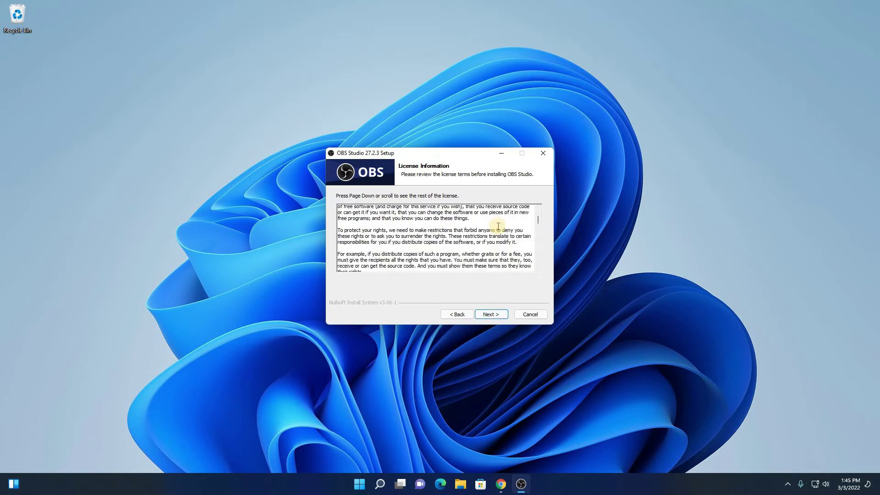
scroll(498, 227, "down", 10)
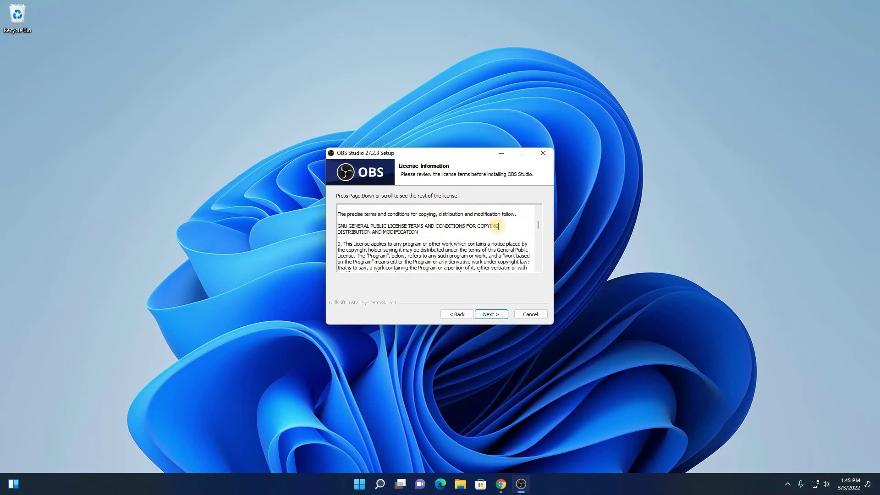
left_click(496, 315)
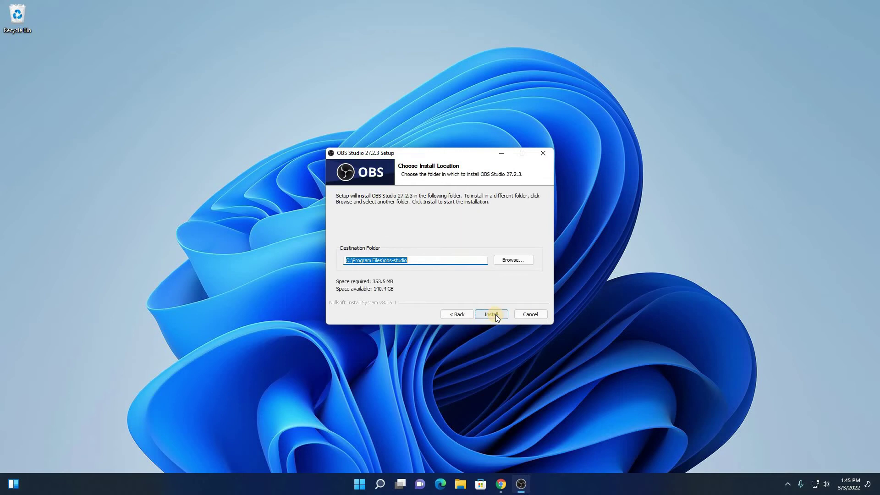
Keep C:\Program Files\obs-studio as the install folder without changing it
left_click(419, 259)
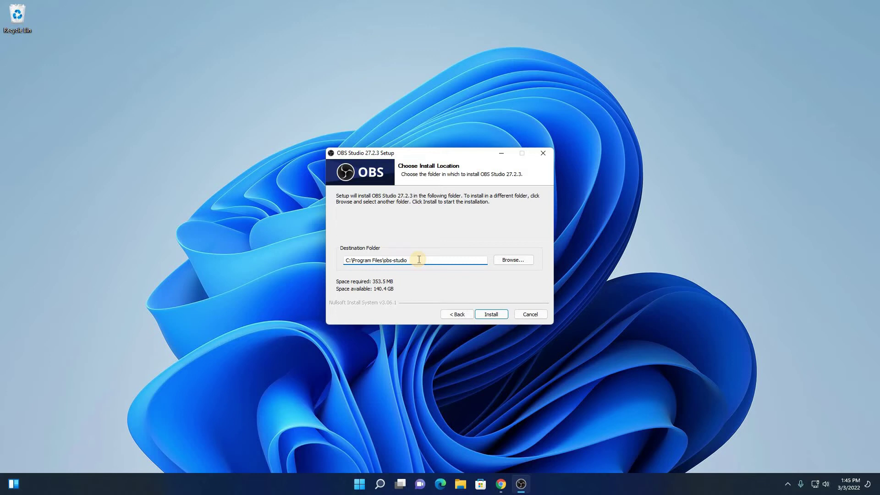
left_click(524, 262)
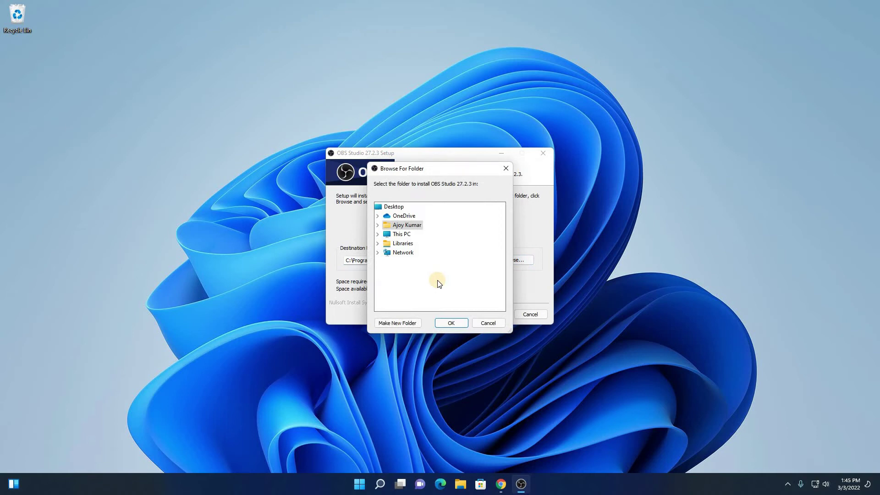
left_click(500, 324)
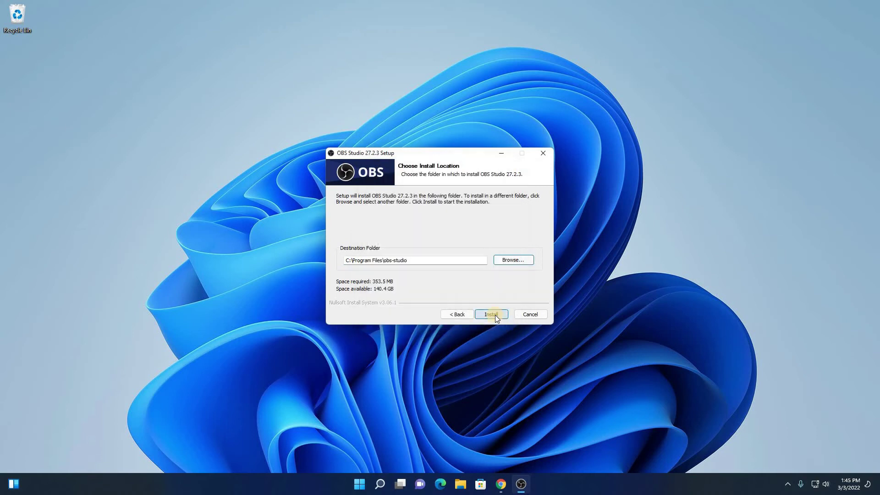
Install OBS Studio 27.2.3 and close the completed setup wizard
left_click(495, 315)
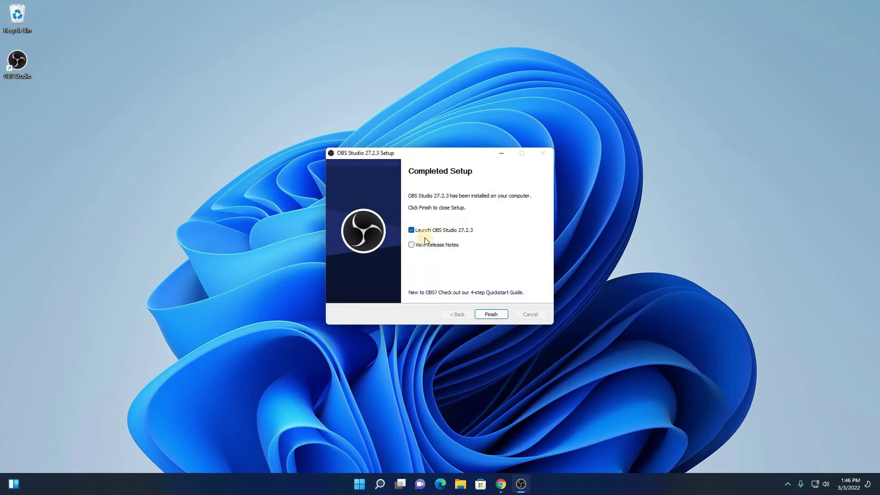
left_click(412, 230)
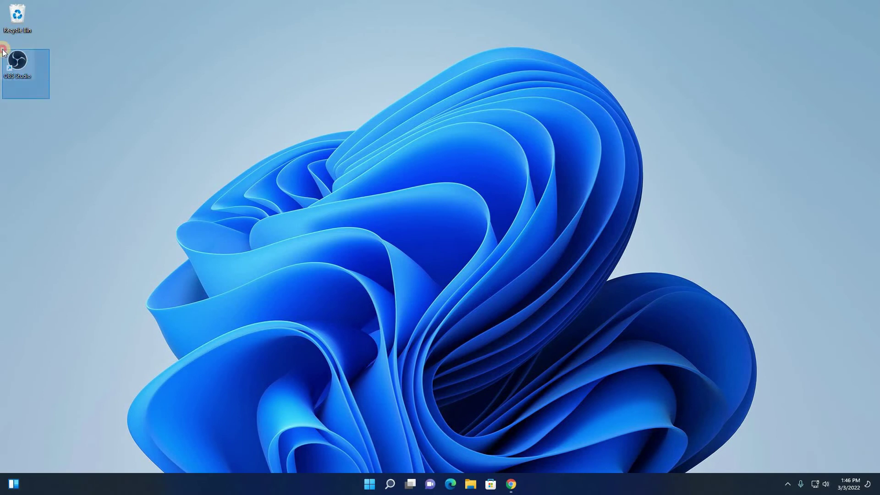
left_click(76, 127)
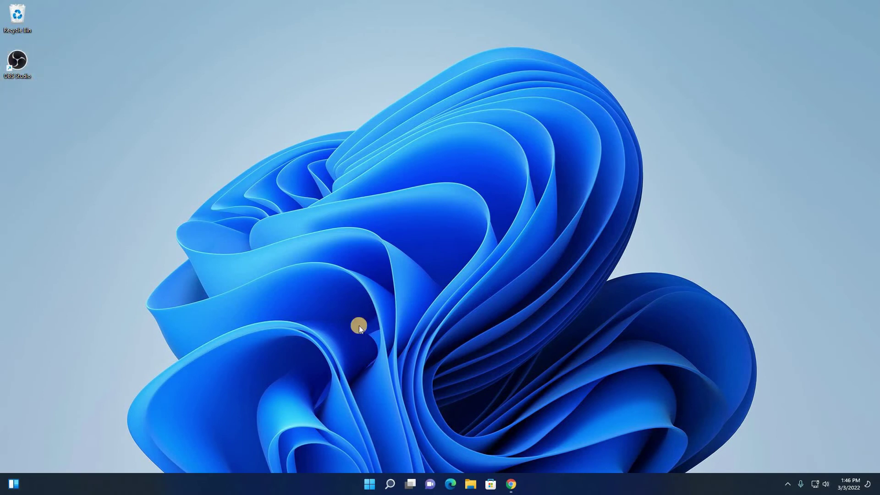
Search Windows for 'obs' and launch OBS Studio (64bit)
left_click(390, 486)
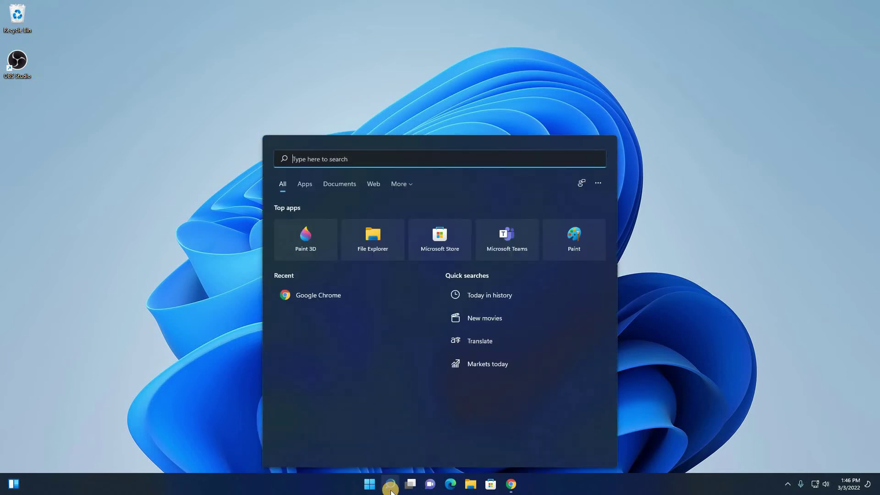
type("obs")
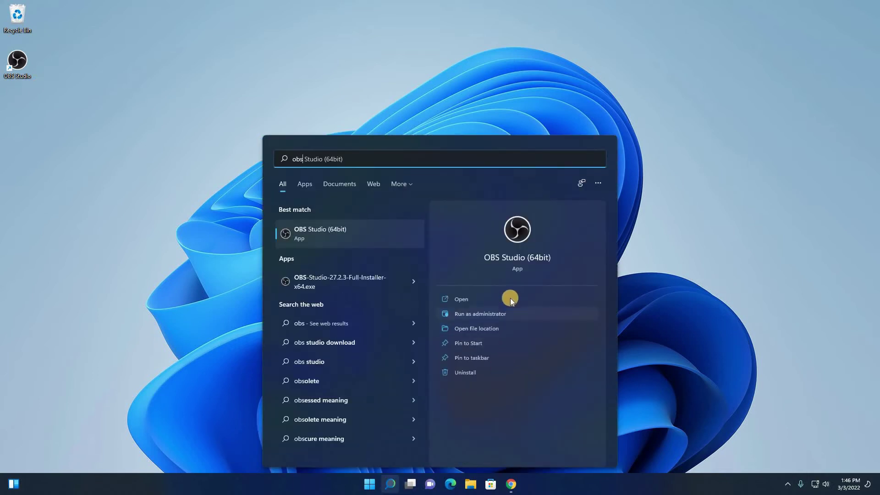
left_click(511, 298)
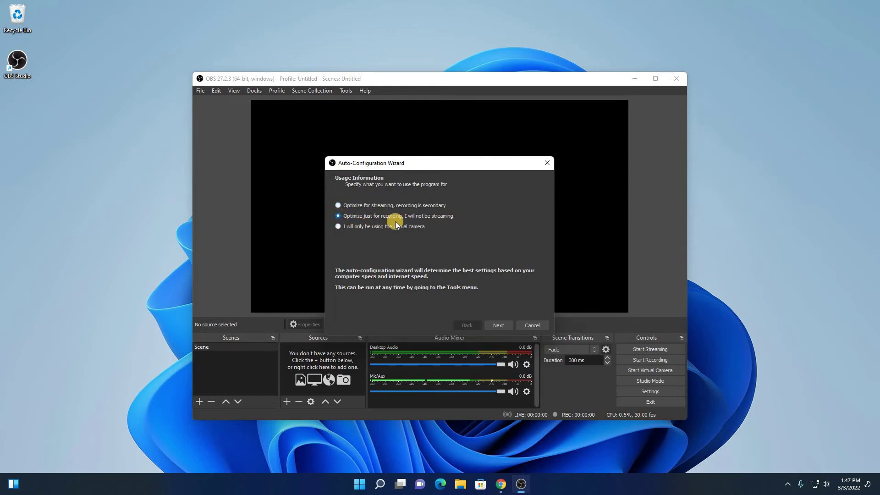
Complete the Auto-Configuration Wizard with 1920x1080 base resolution and 60 FPS, and apply the settings
left_click(500, 326)
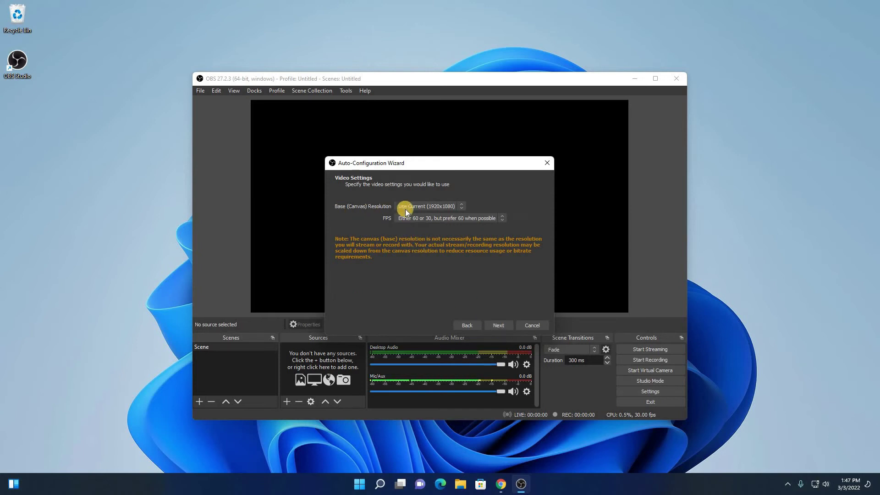
left_click(452, 206)
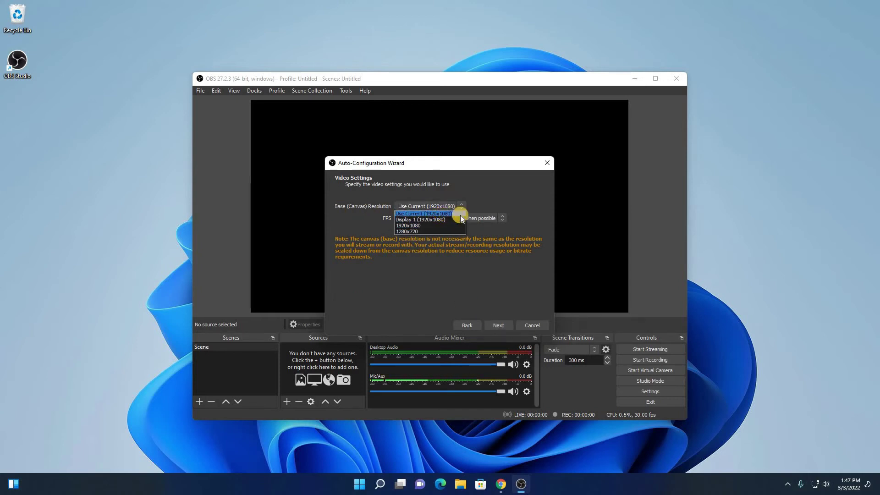
left_click(449, 214)
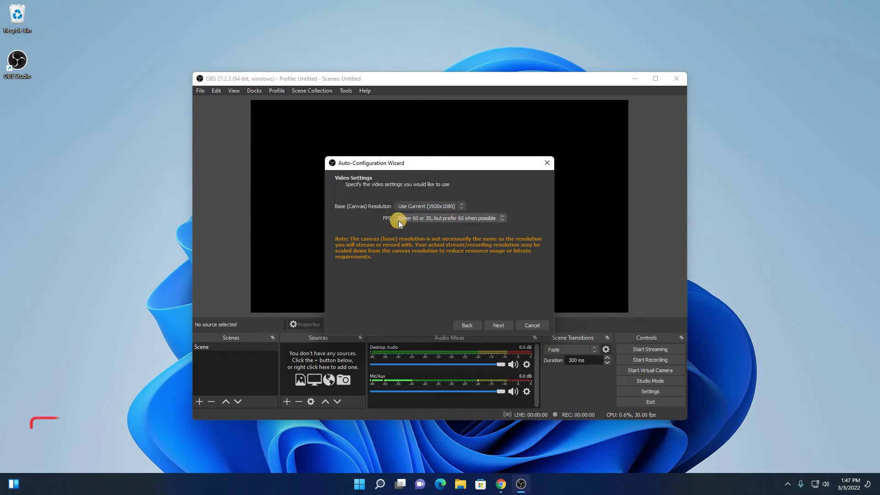
left_click(497, 219)
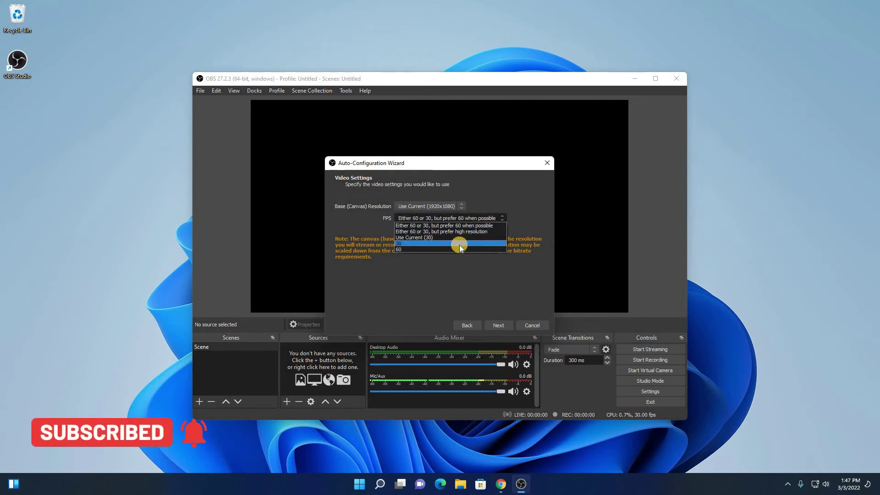
left_click(459, 248)
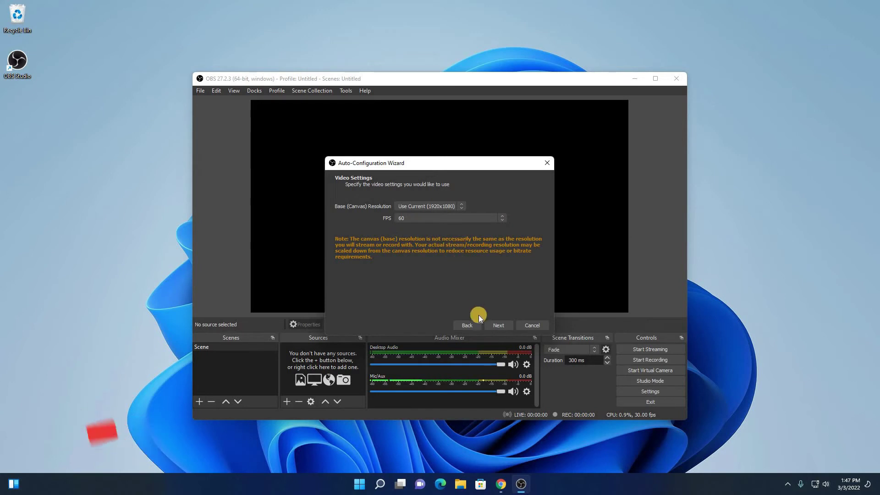
left_click(501, 325)
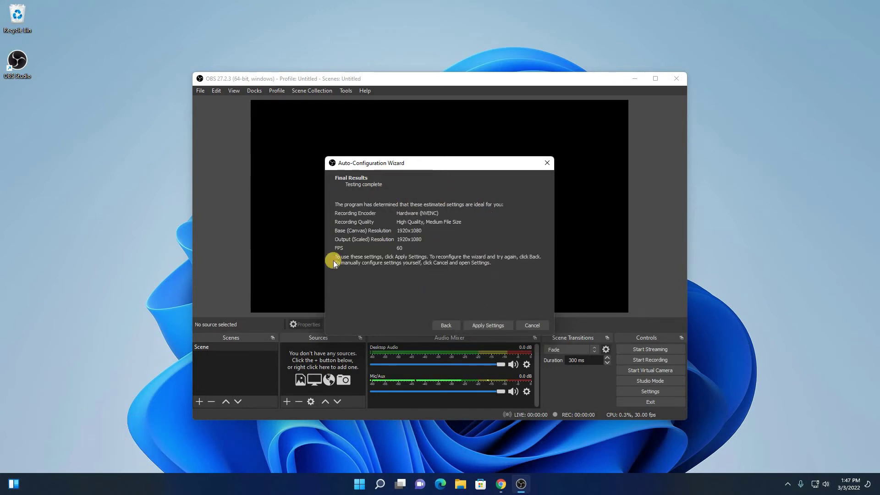
left_click(493, 328)
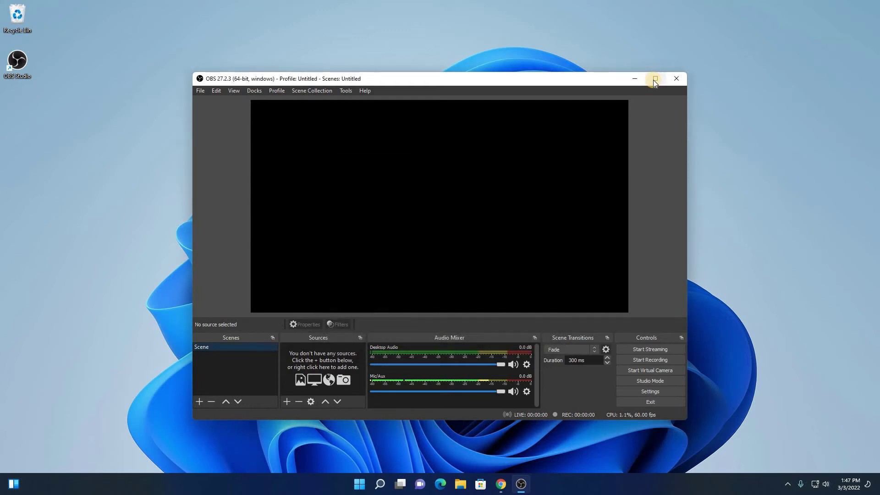
Maximize the OBS Studio main window
left_click(655, 79)
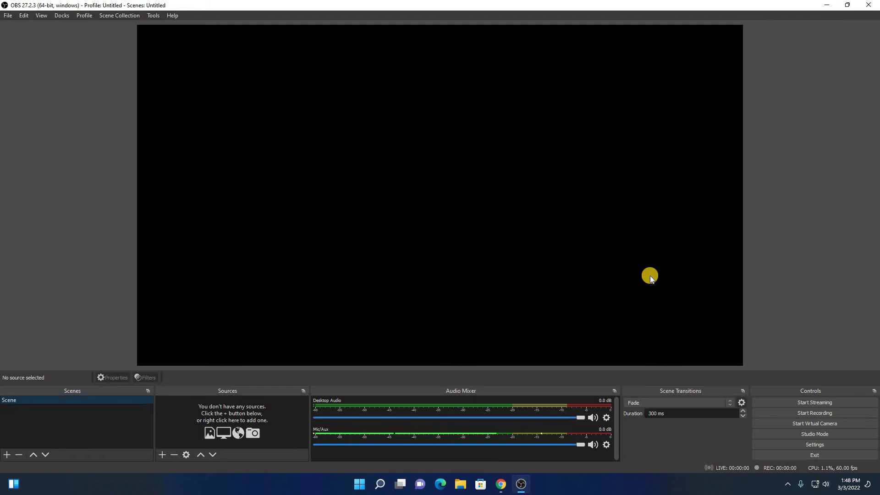
Open OBS Settings and review the Output and Audio pages
left_click(831, 444)
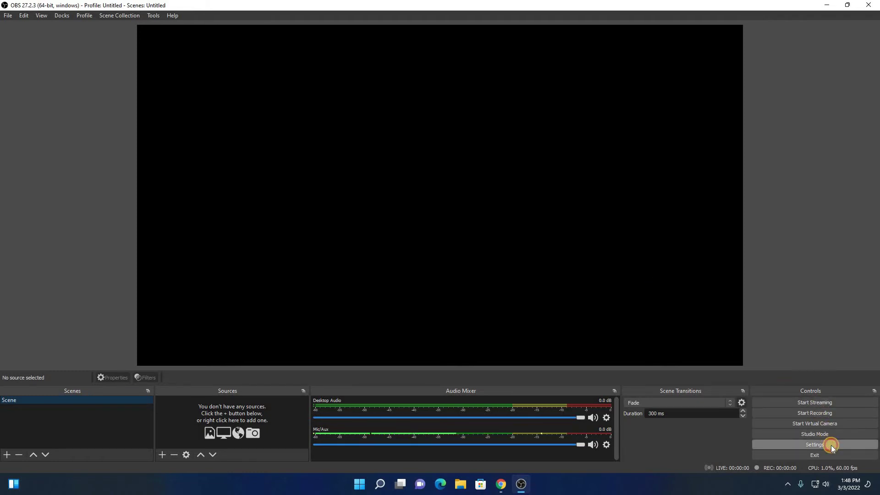
scroll(459, 274, "down", 3)
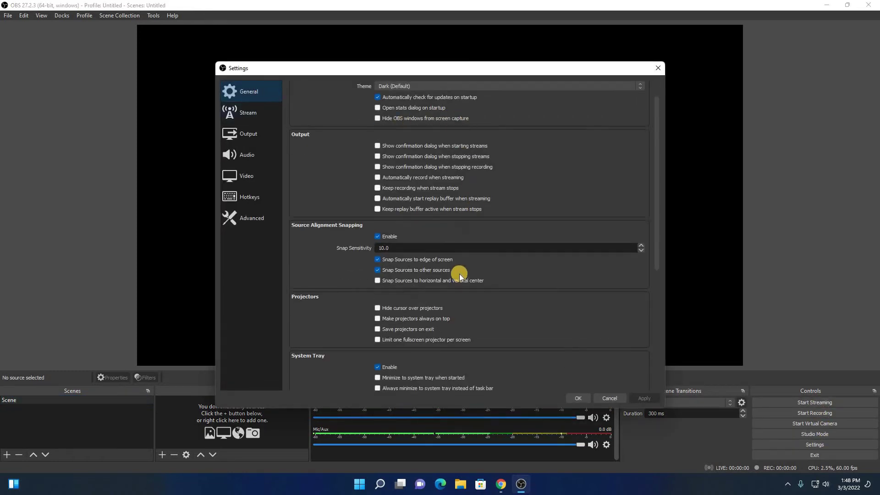
scroll(443, 275, "up", 3)
scroll(427, 275, "up", 1)
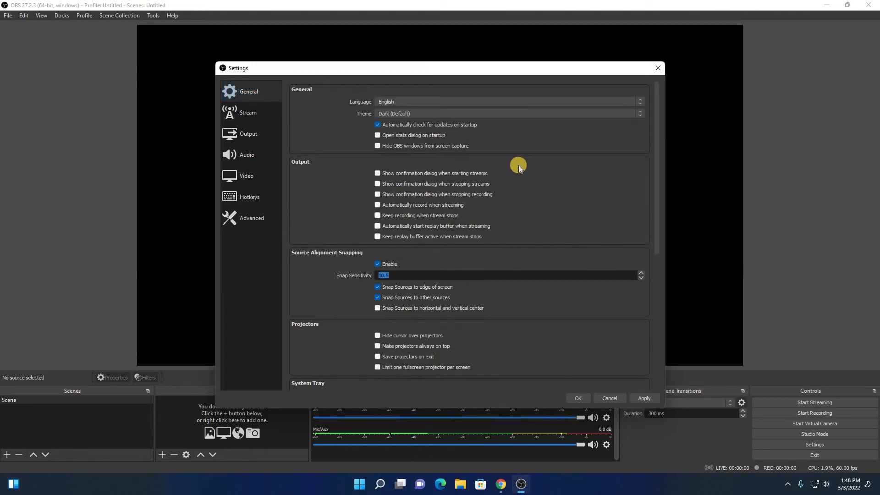
left_click(251, 137)
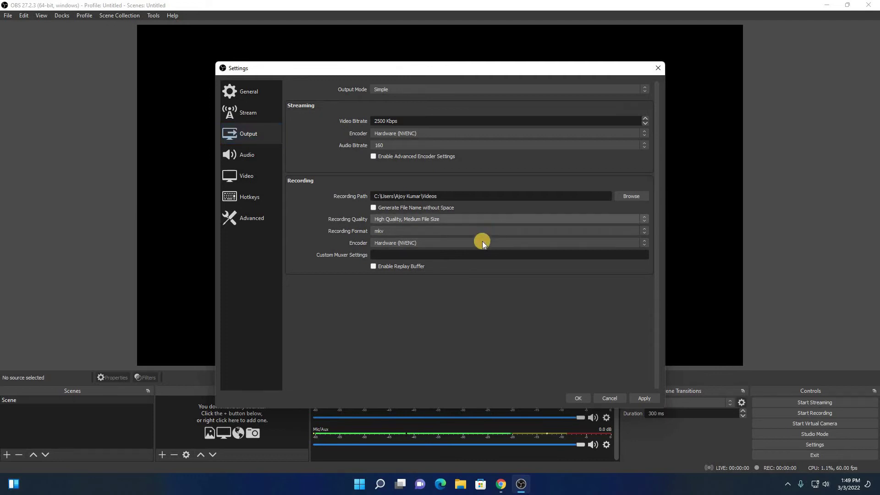
left_click(250, 158)
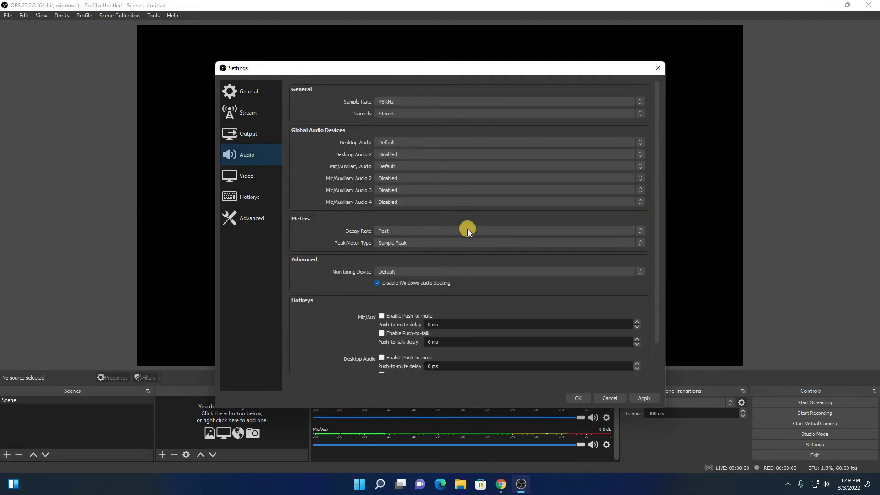
scroll(472, 282, "down", 3)
scroll(419, 285, "up", 3)
Look through the Video, Hotkeys and Advanced pages, then close Settings
left_click(243, 181)
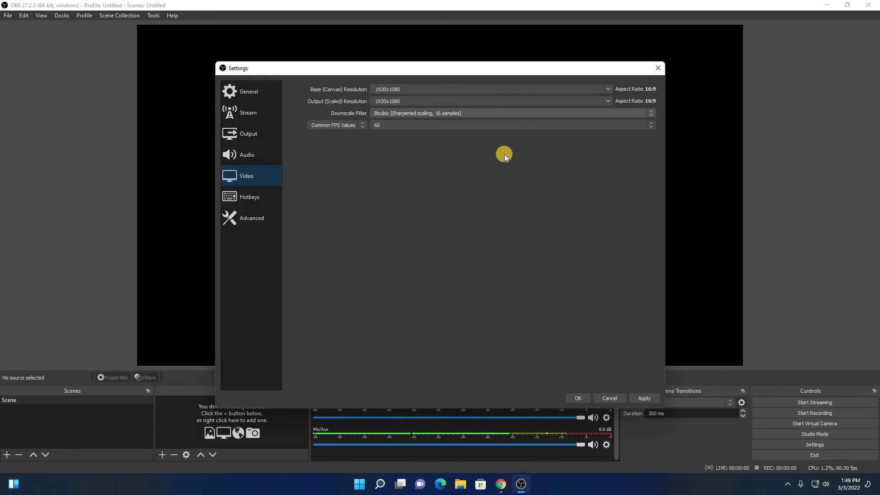
left_click(254, 200)
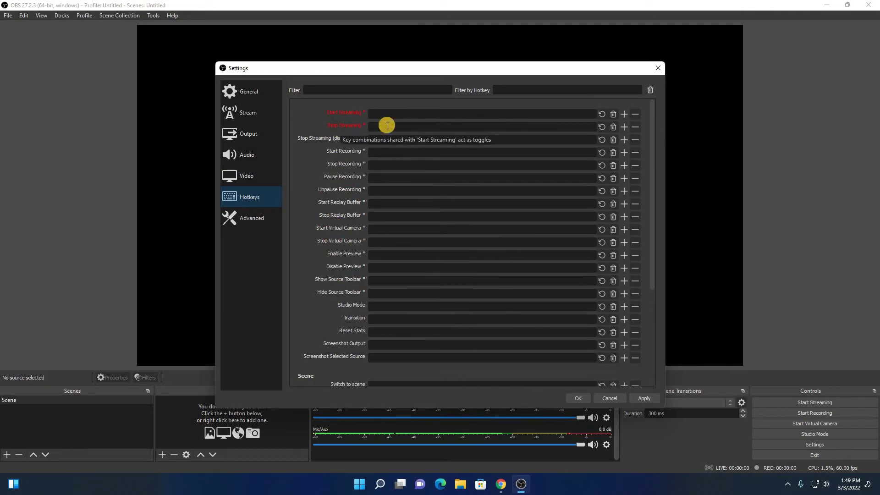
left_click(414, 116)
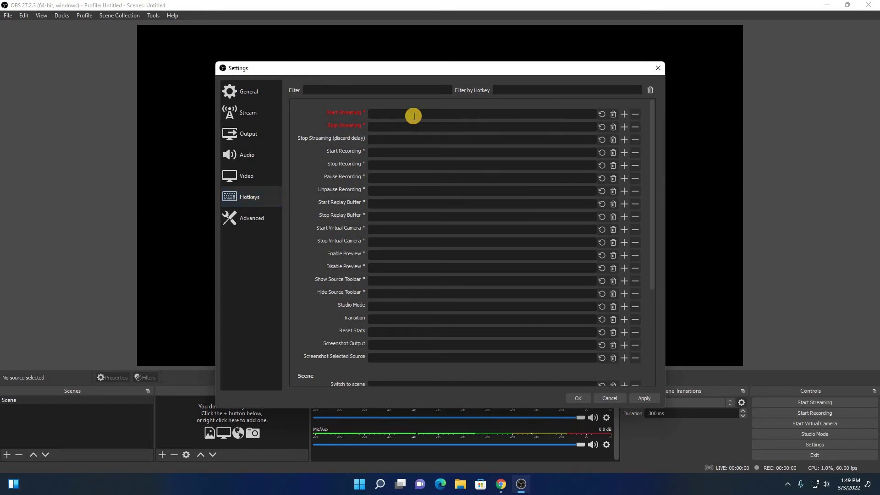
left_click(252, 221)
scroll(496, 304, "down", 3)
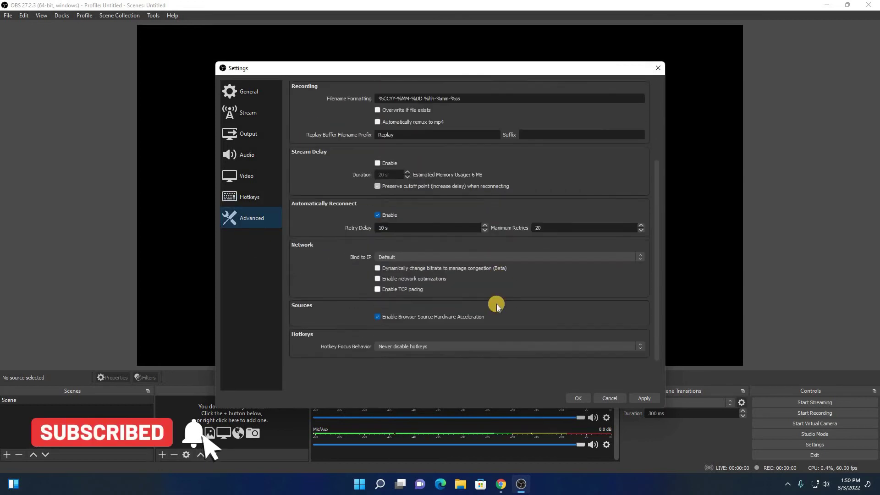
scroll(497, 305, "up", 3)
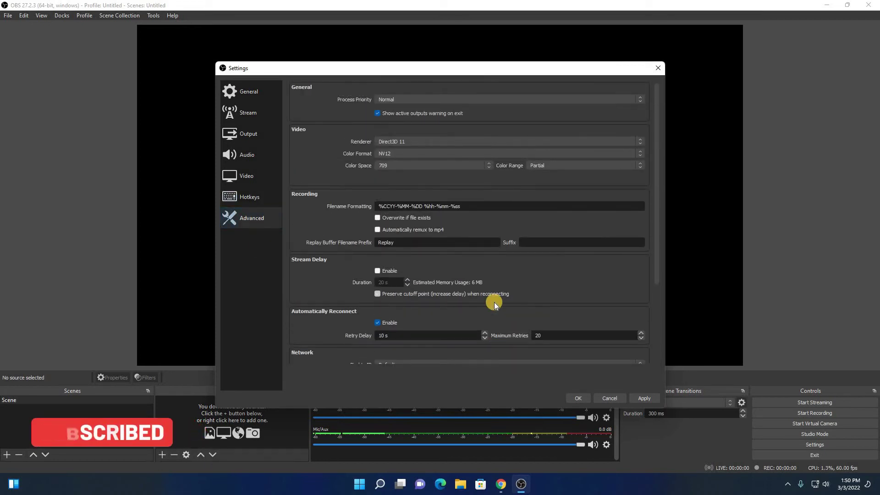
left_click(658, 69)
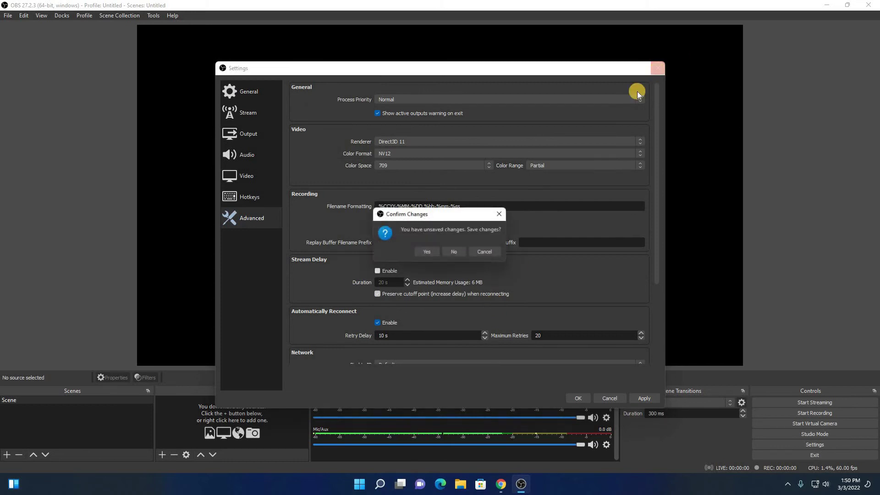
Save the settings changes and cancel adding a new scene, keeping the single Scene
left_click(424, 254)
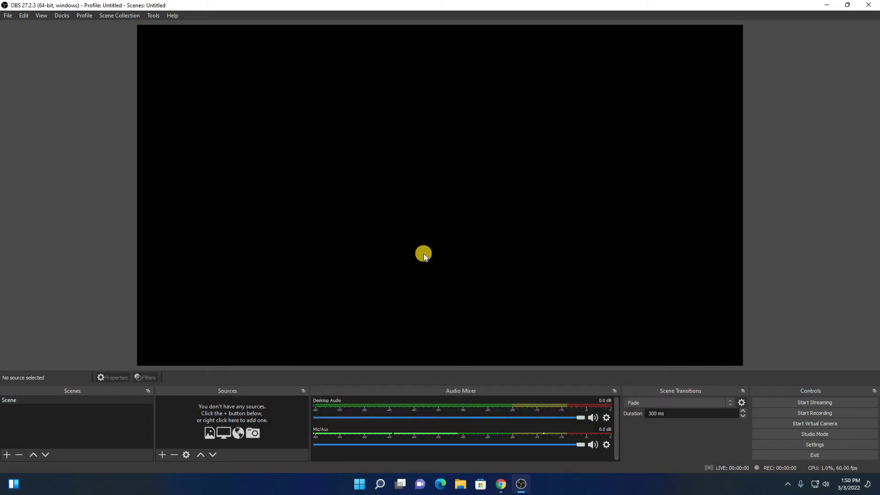
left_click(47, 401)
left_click(8, 454)
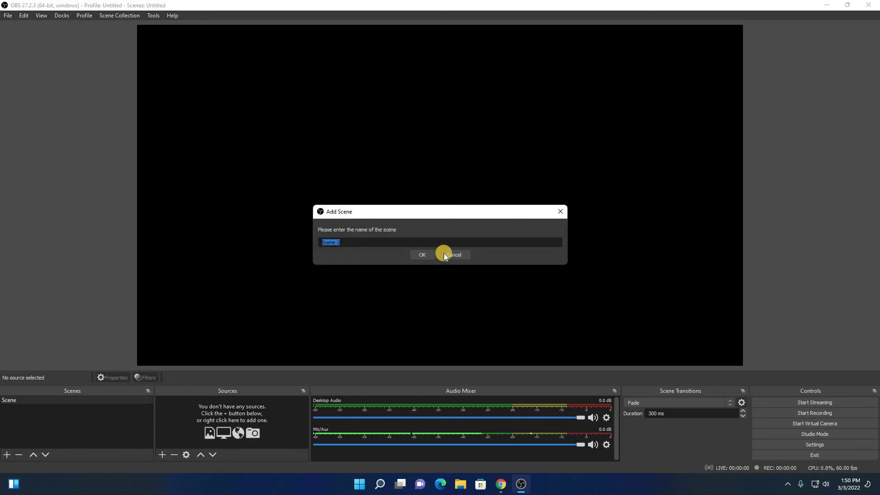
left_click(450, 255)
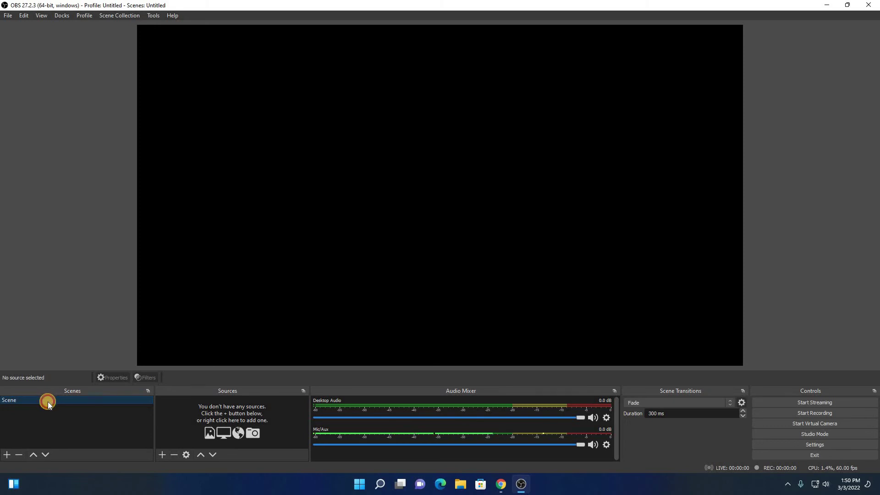
Add a new Display Capture source to the Scene under its default name
left_click(163, 454)
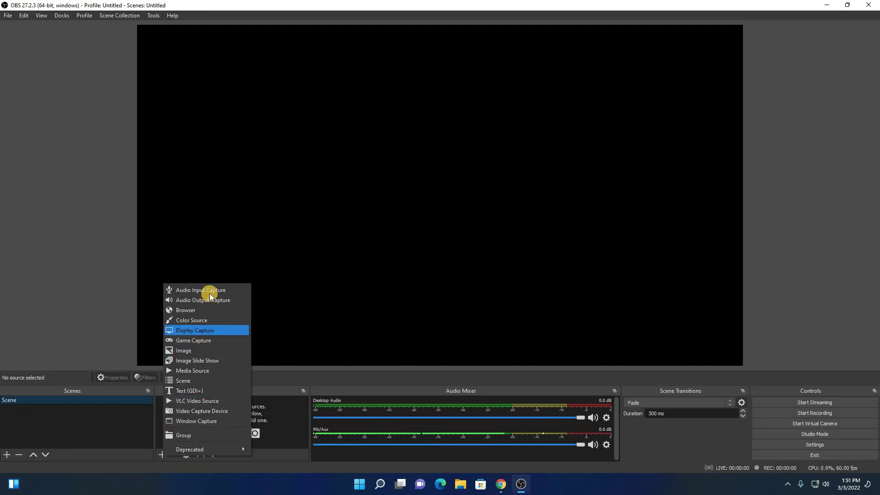
left_click(217, 332)
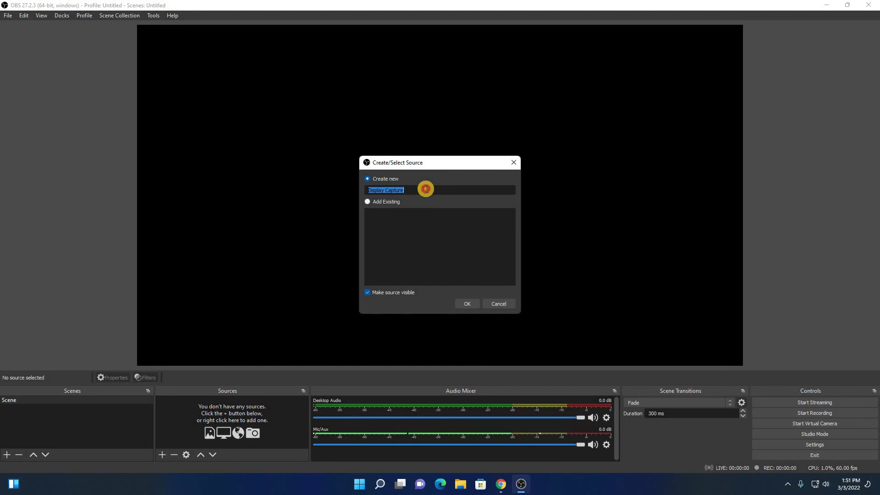
left_click(413, 189)
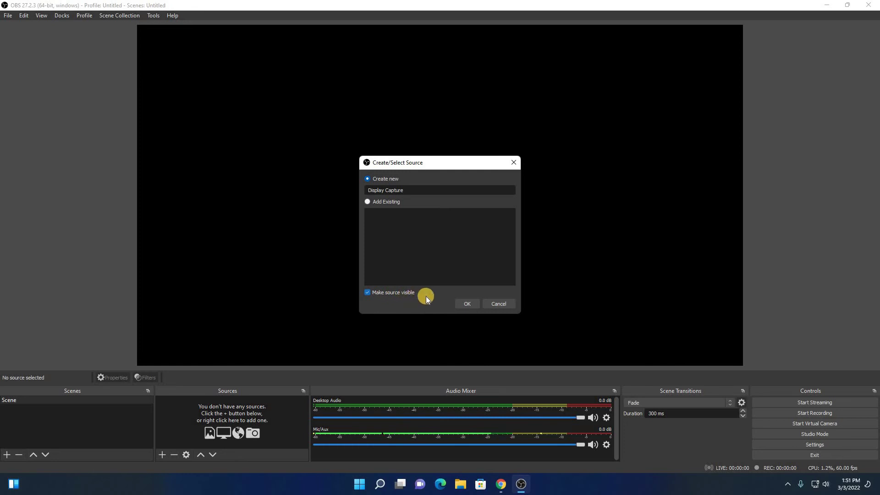
left_click(472, 304)
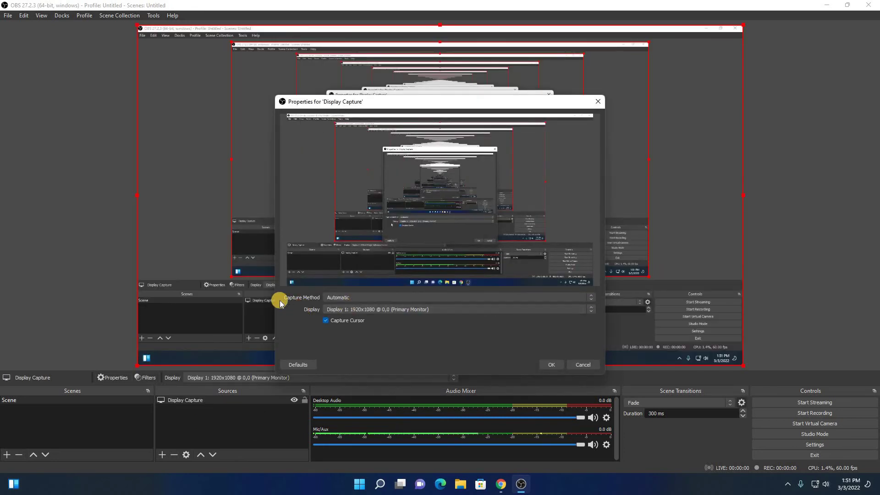
Set the capture to Automatic method on Display 1 (1920x1080) with Capture Cursor on
left_click(340, 303)
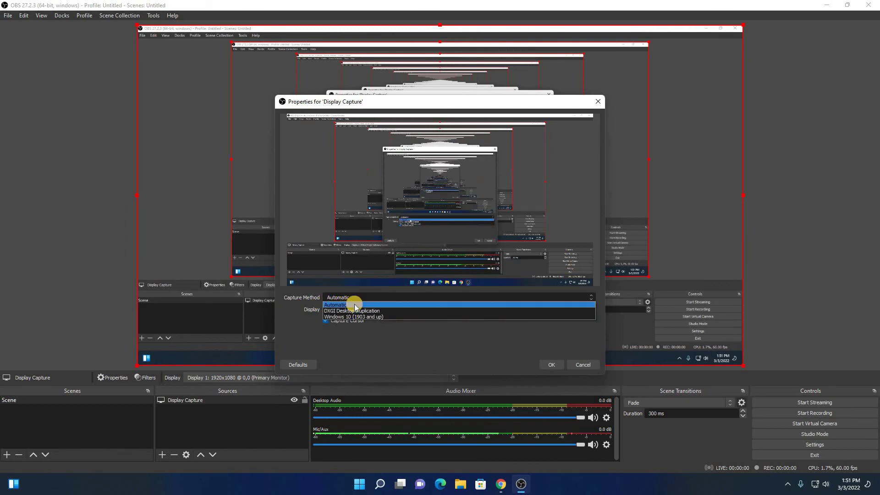
left_click(353, 305)
left_click(436, 310)
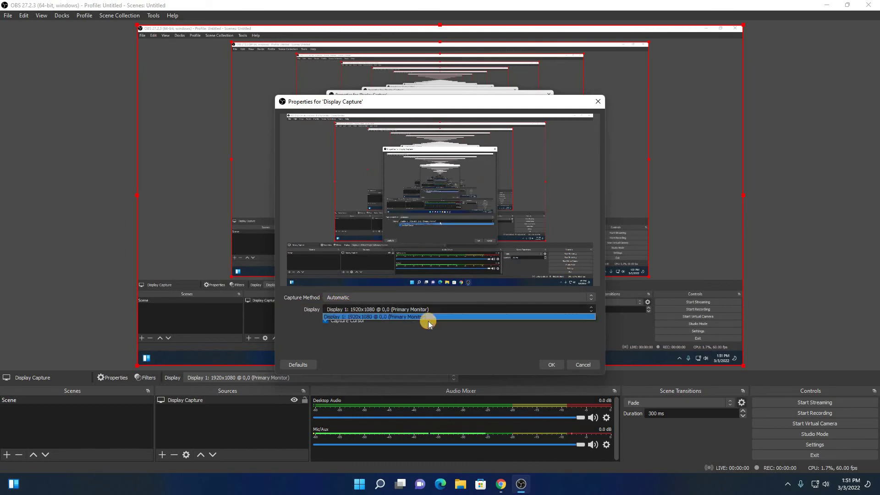
left_click(428, 319)
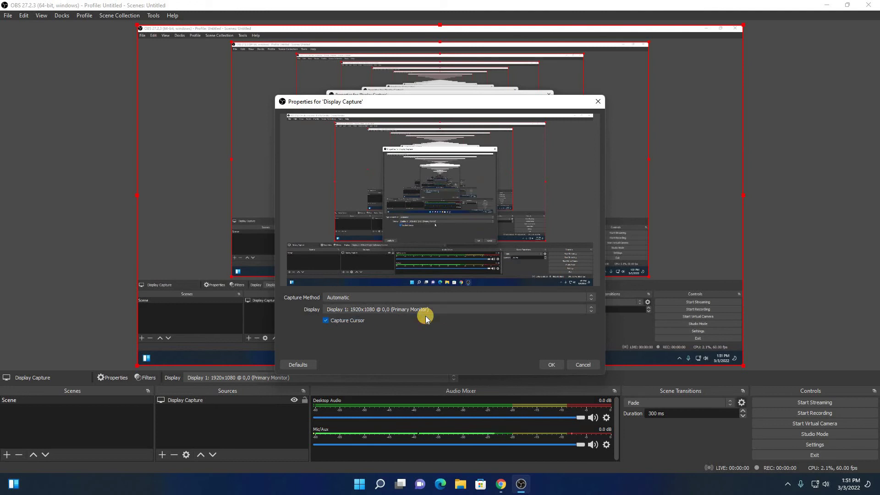
left_click(326, 321)
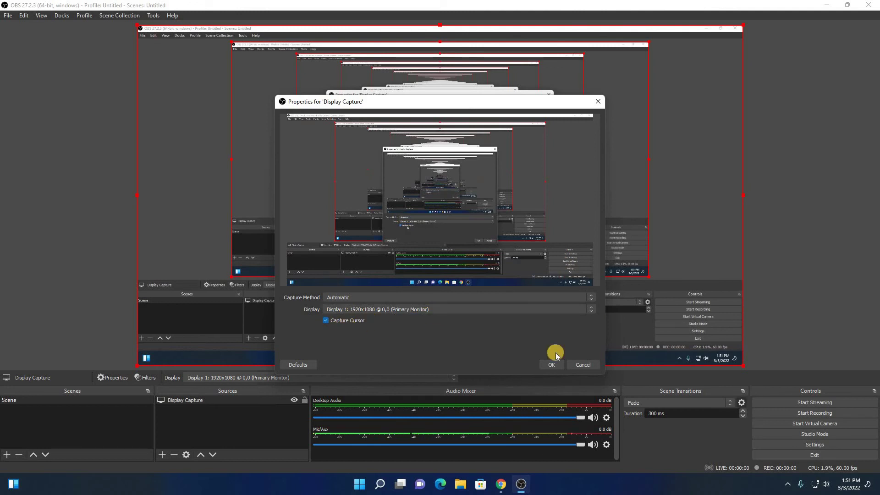
Confirm the Display Capture settings, restore the window size, and set Mic/Aux to Microphone (Blue Snowball)
left_click(557, 367)
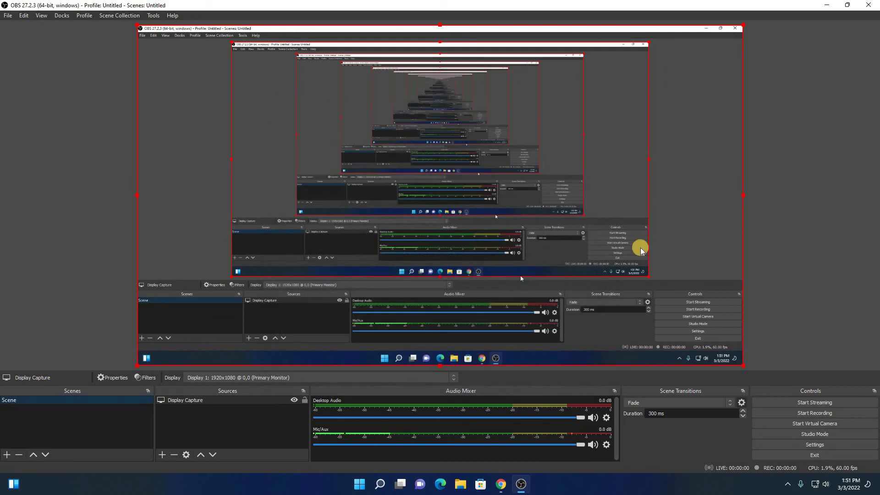
left_click(847, 5)
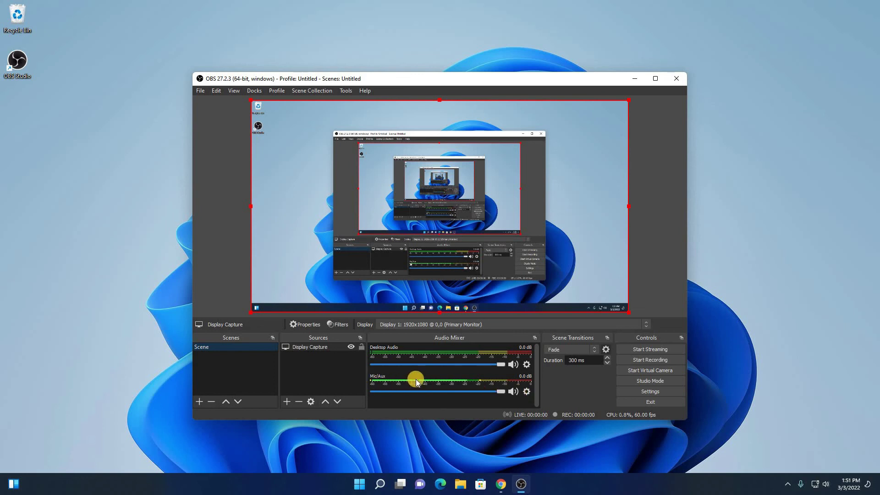
left_click(527, 391)
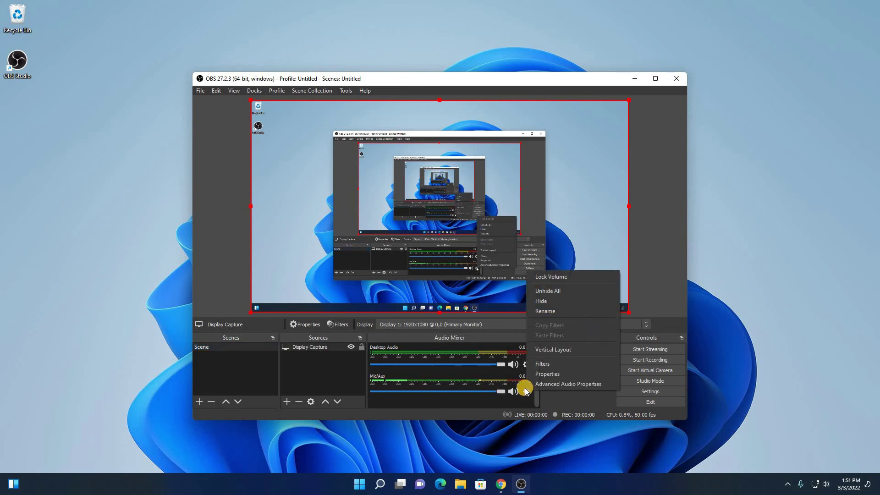
left_click(550, 374)
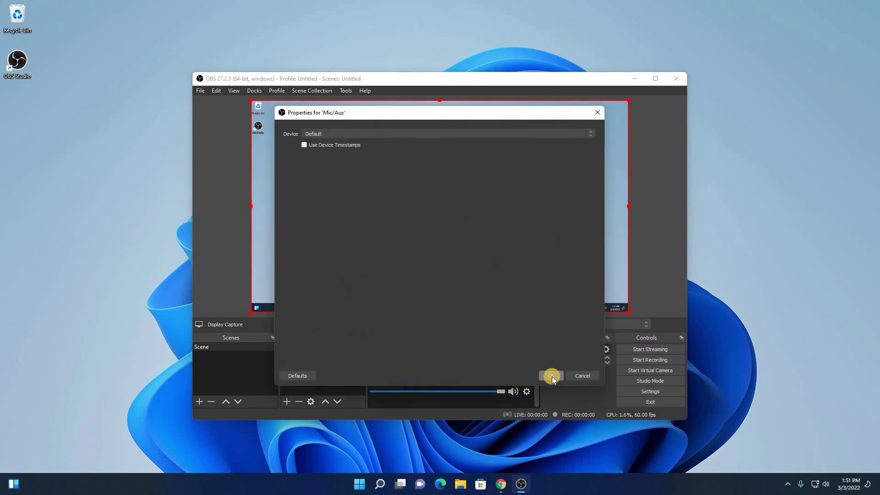
left_click(353, 133)
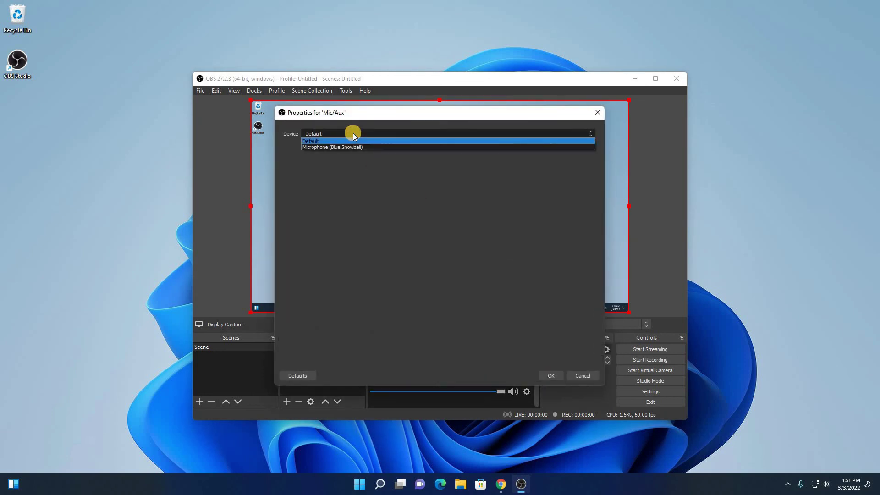
left_click(357, 147)
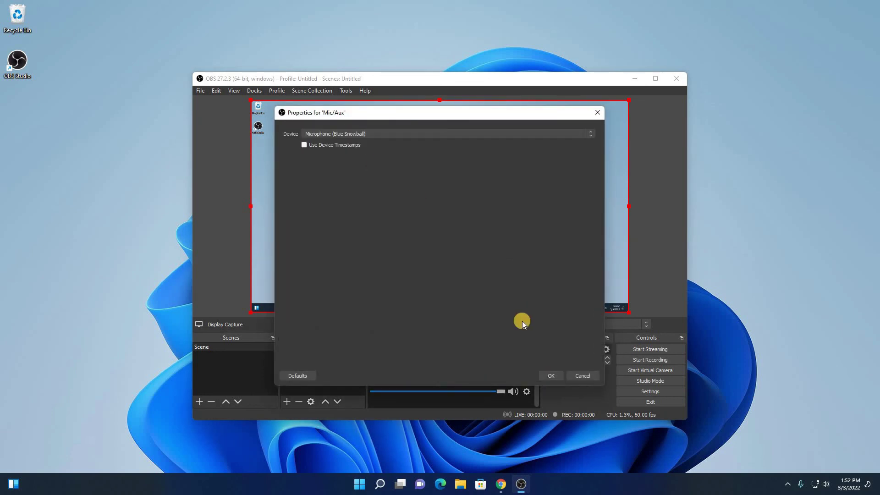
left_click(551, 377)
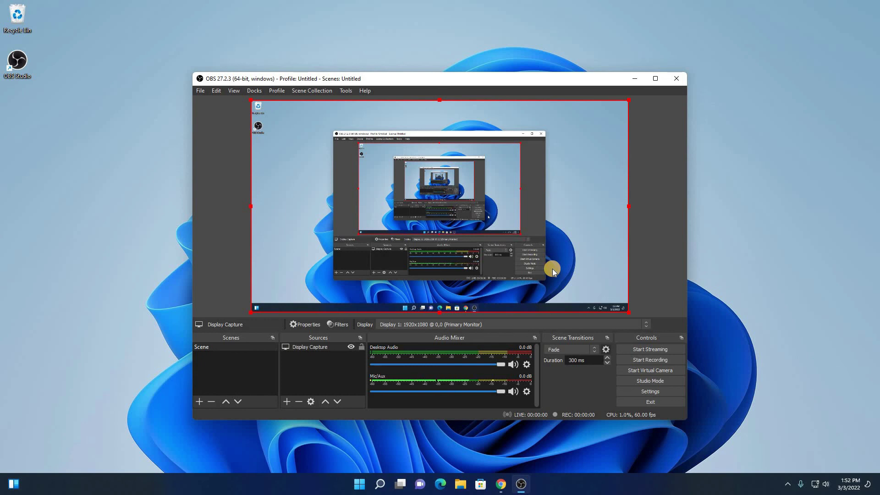
Check the Desktop Audio properties and leave its Device on Default
left_click(527, 365)
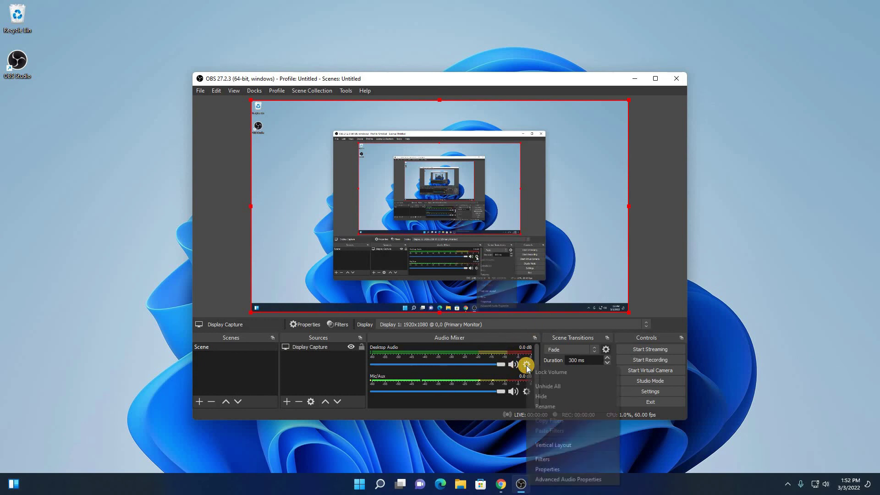
left_click(549, 468)
left_click(398, 136)
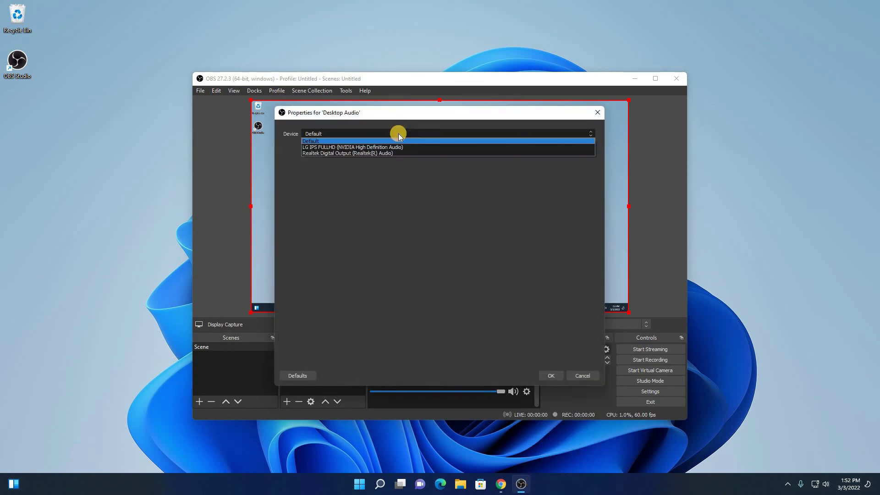
left_click(398, 134)
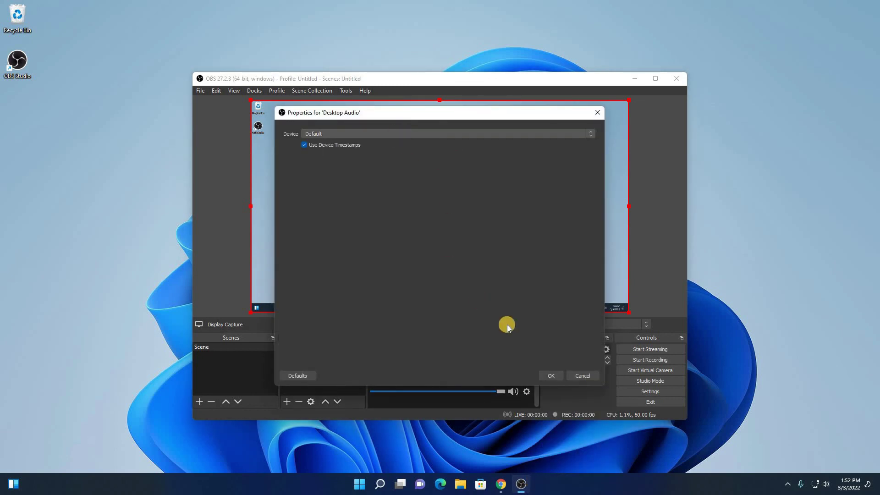
left_click(550, 377)
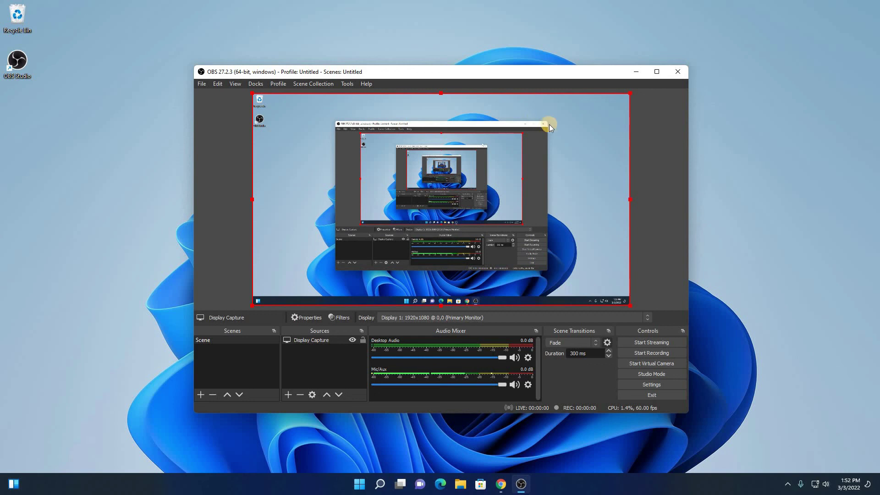
left_click(635, 73)
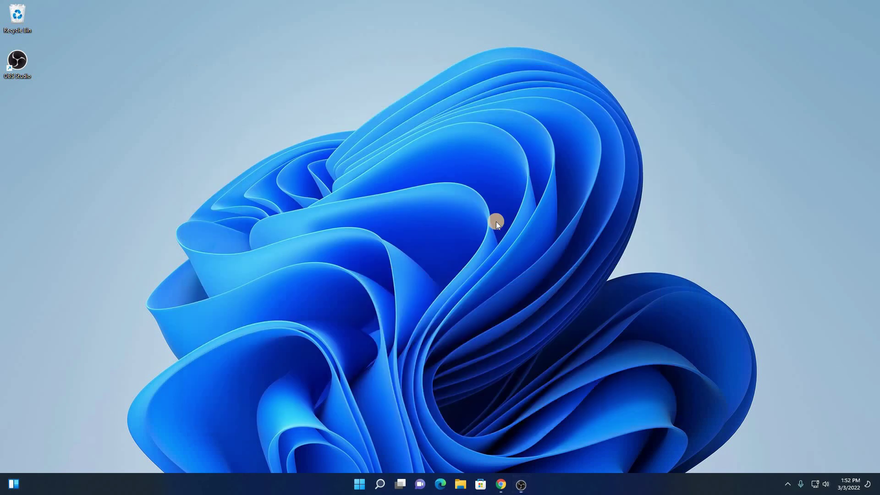